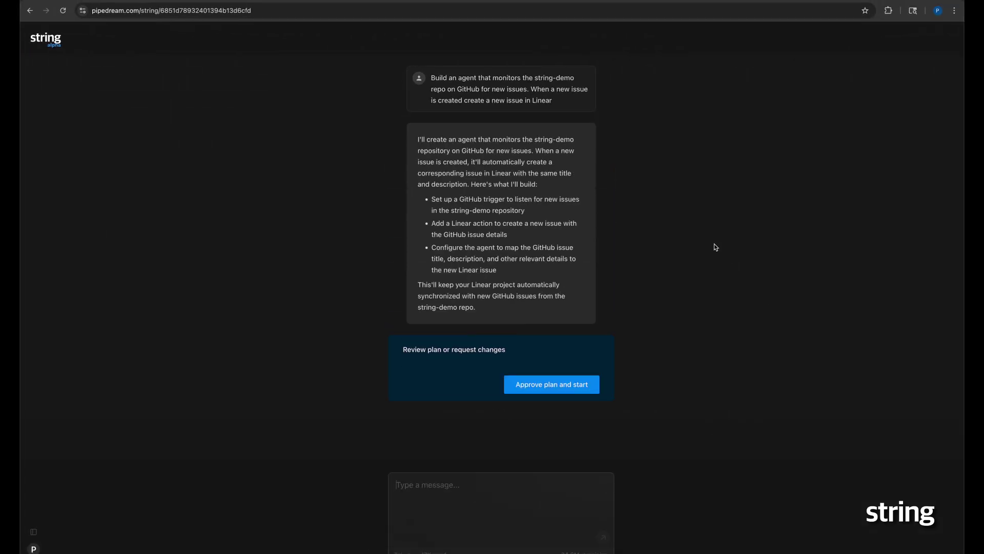
Step: Approve the GitHub-to-Linear plan, test the GitHub trigger and Create Linear Issue step, and deploy
click(545, 384)
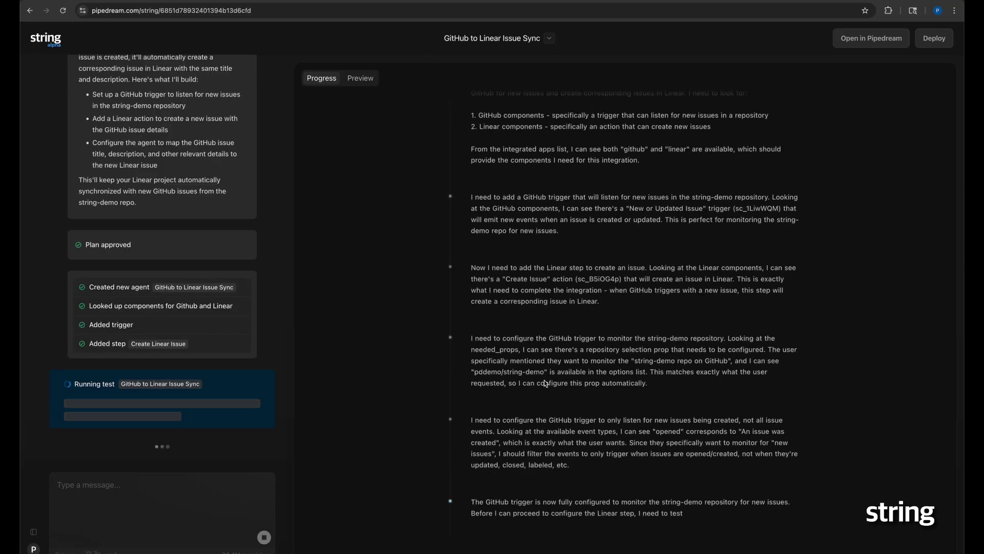
click(225, 453)
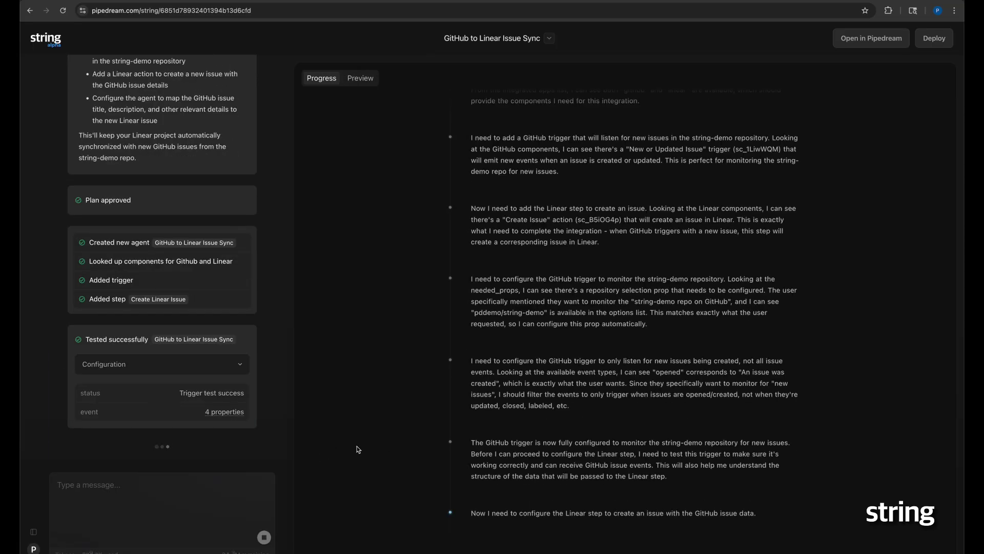
click(211, 442)
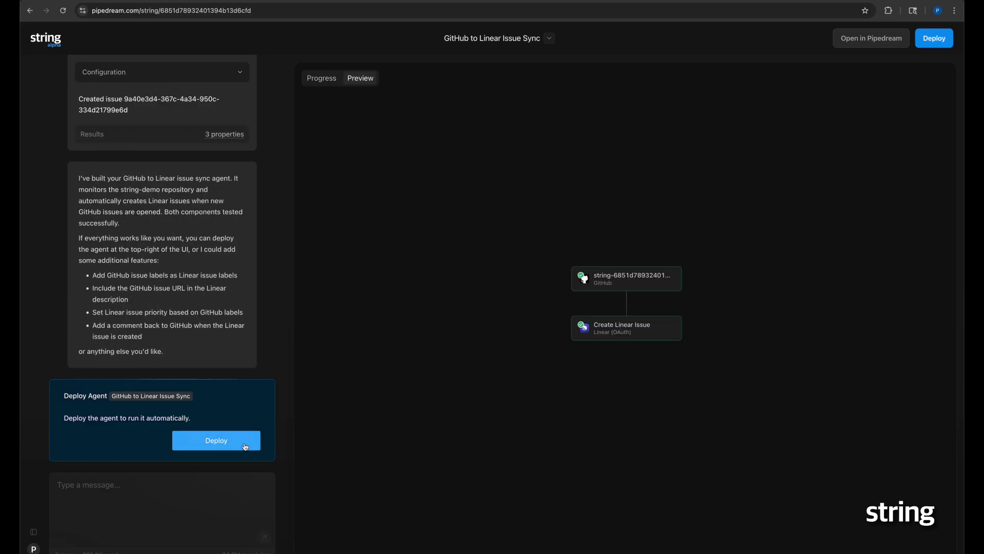
click(239, 444)
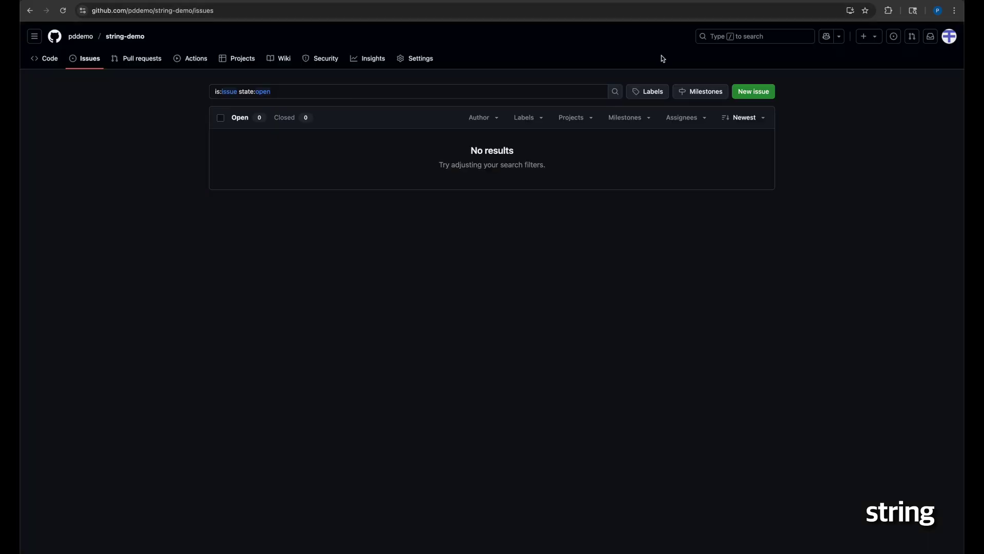
Step: Create the GitHub issue 'string demo' with description 'this issue was created in github'
click(746, 94)
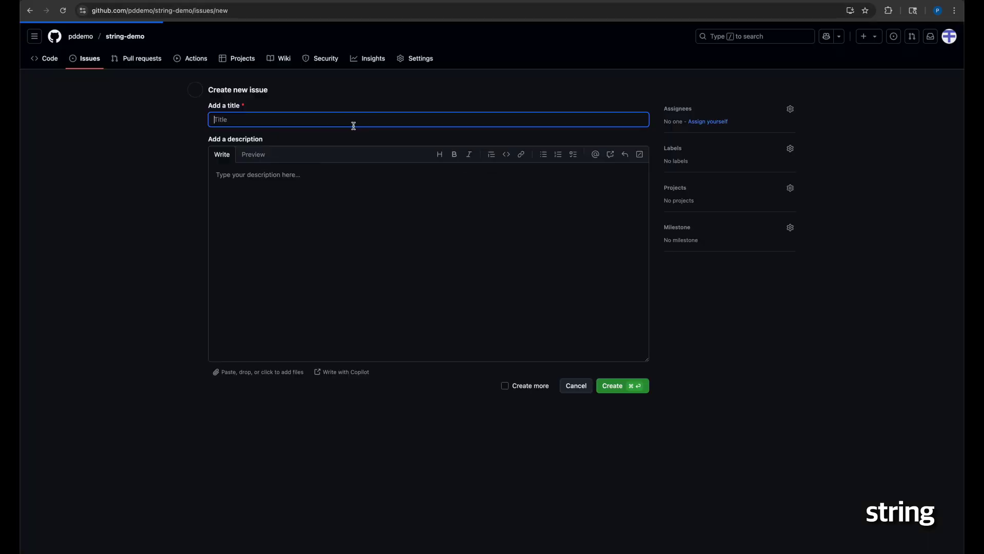
text(string demo)
click(281, 174)
text(this issue was created in )
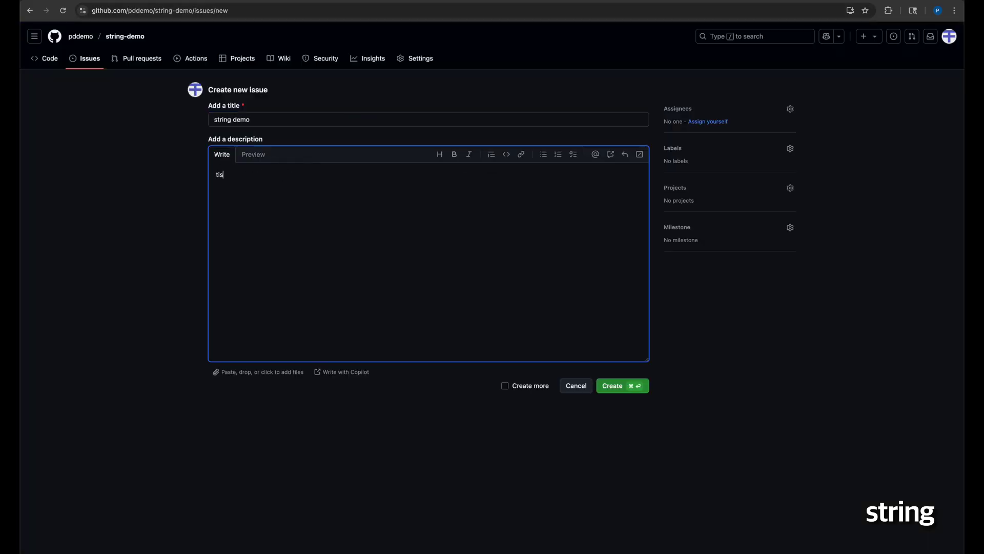
text(github)
click(620, 385)
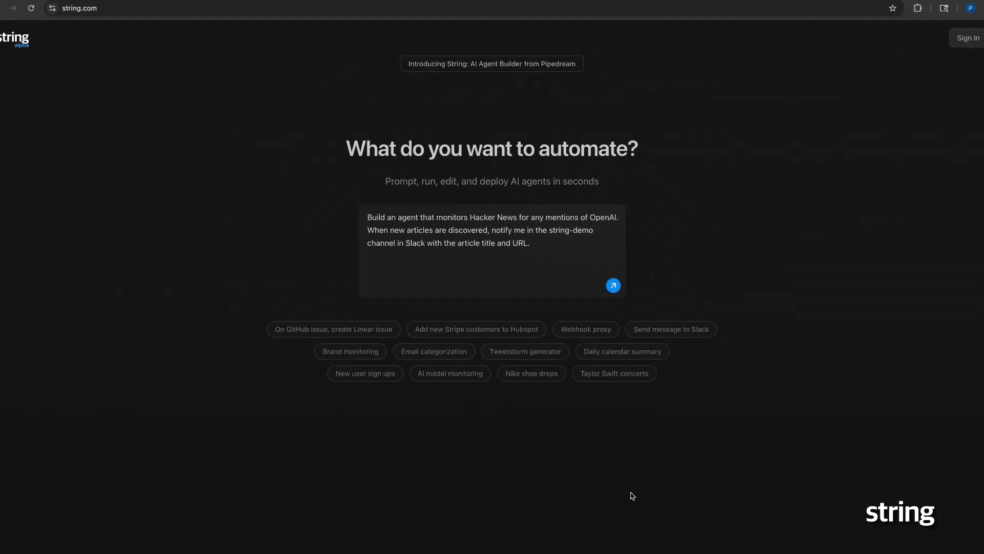
Step: Submit the Hacker News OpenAI-mentions prompt for Slack's string-demo channel and approve the plan
click(605, 269)
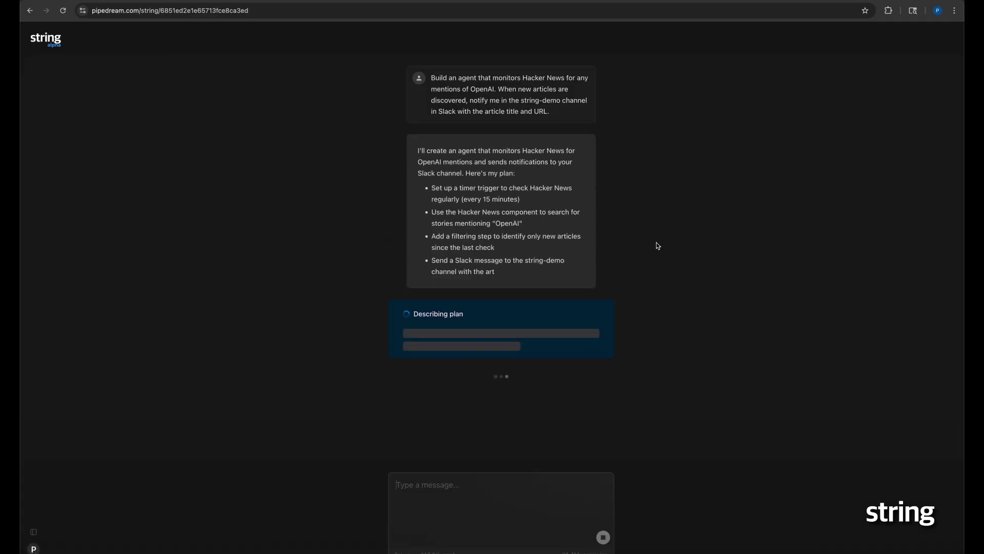
key(Return)
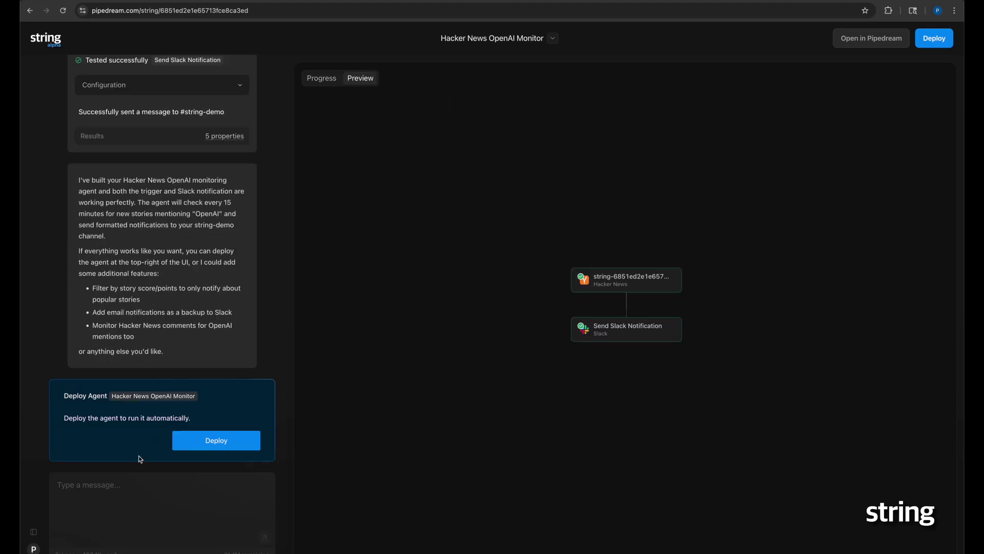
Step: Ask String to add an AI article summary and positive/negative sentiment analysis
text(can you add an ai)
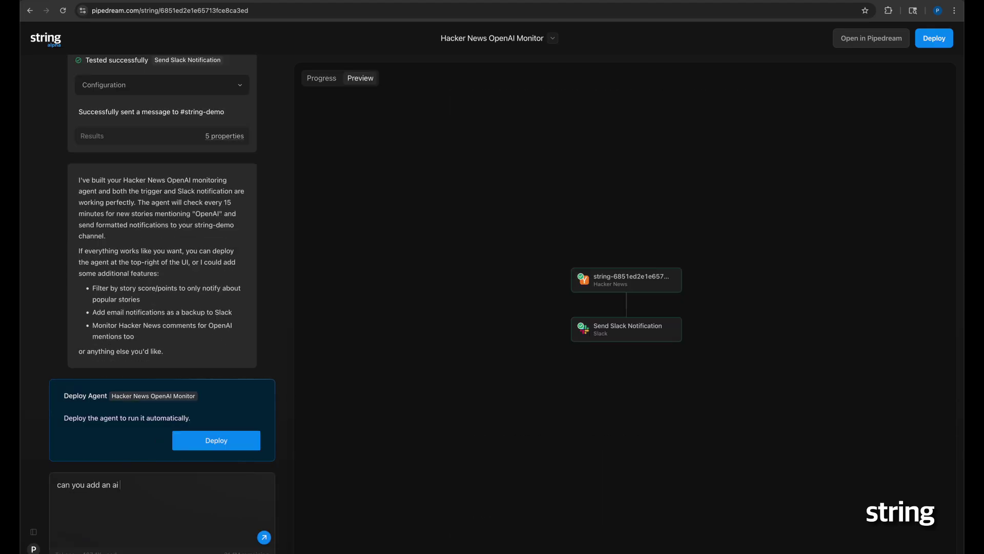
text( summary of the article?)
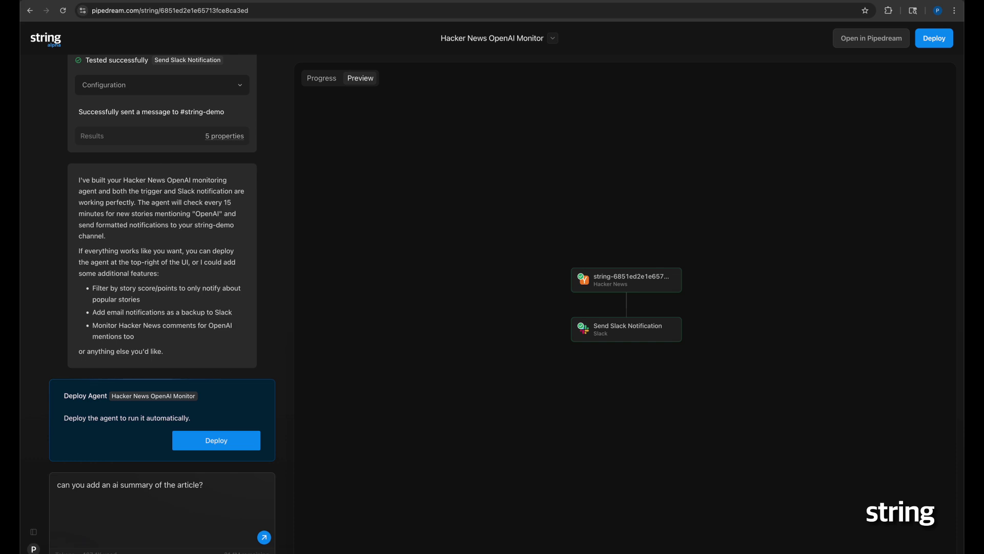
key(Return)
text(Add sentiment analysis to gauge)
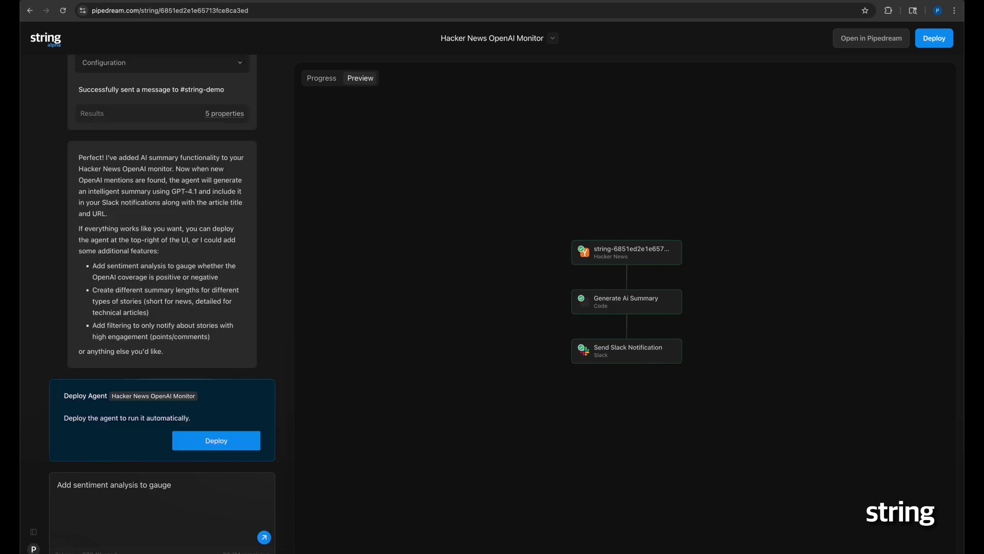
text( whether the coverage is po)
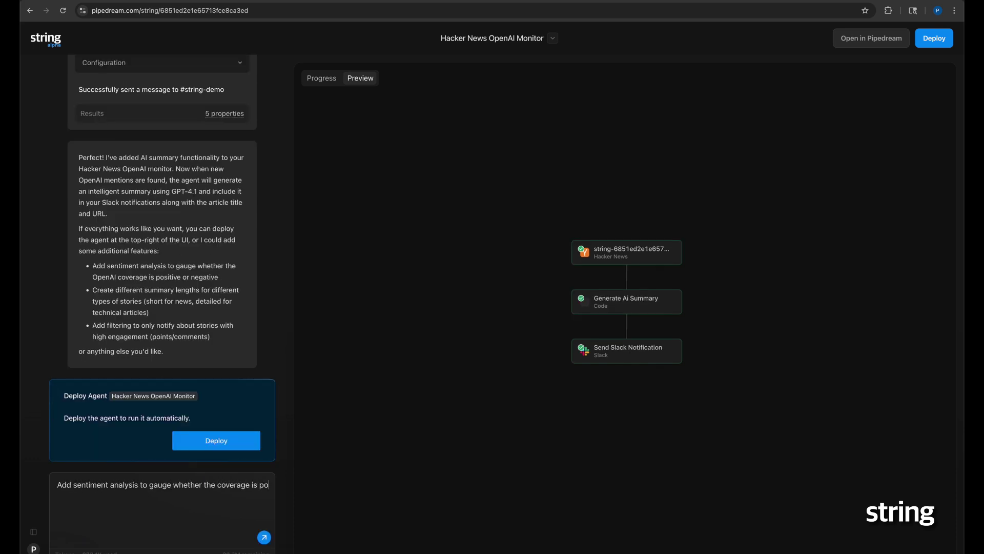
text(sitive or negative)
key(Return)
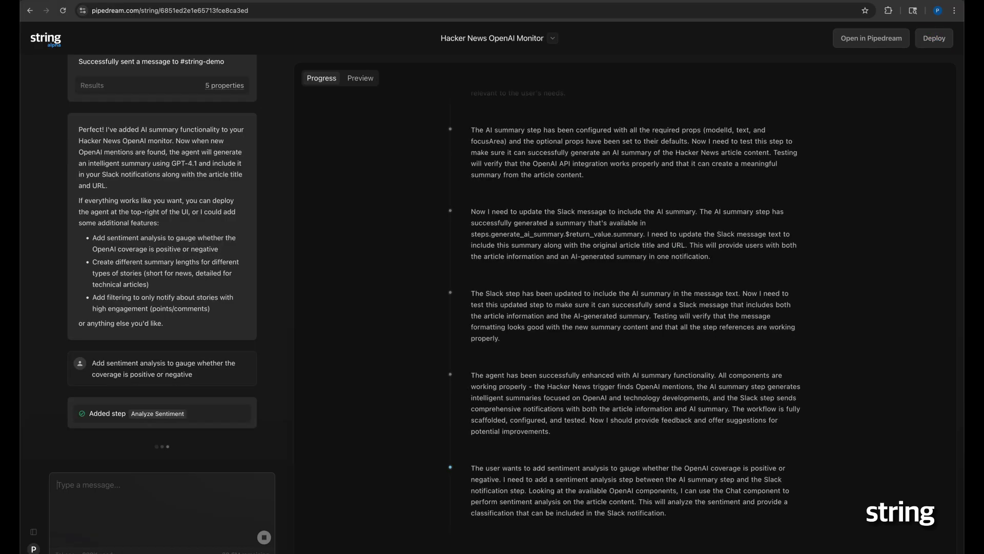
Step: Test the sentiment and Slack steps, then request a second trigger for Anthropic mentions
click(247, 446)
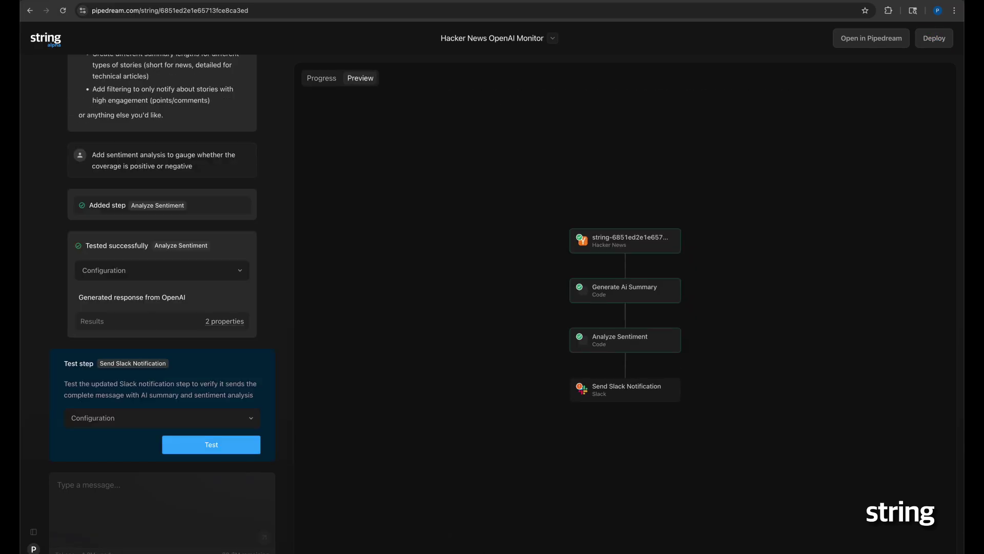
click(246, 445)
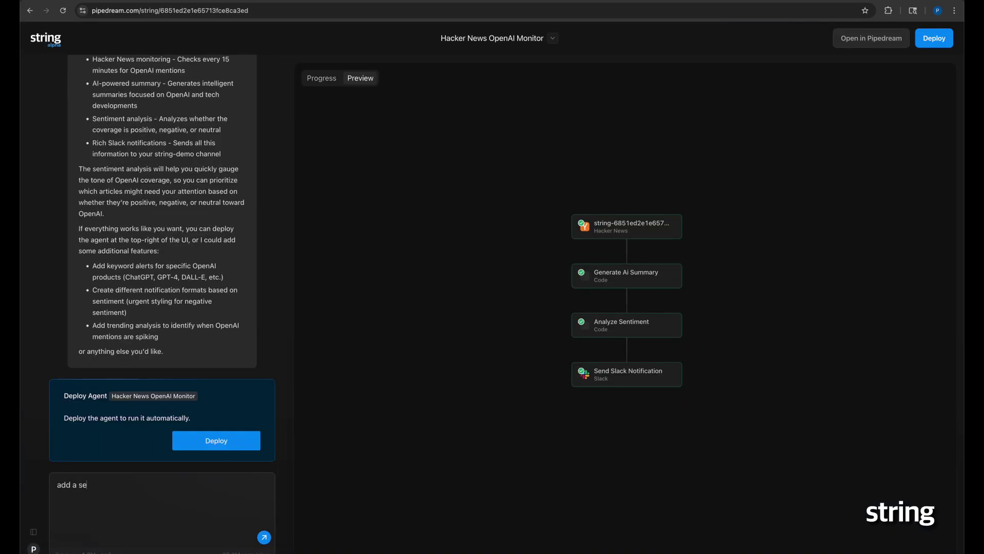
text(cond trigger to monitor for mentions of A)
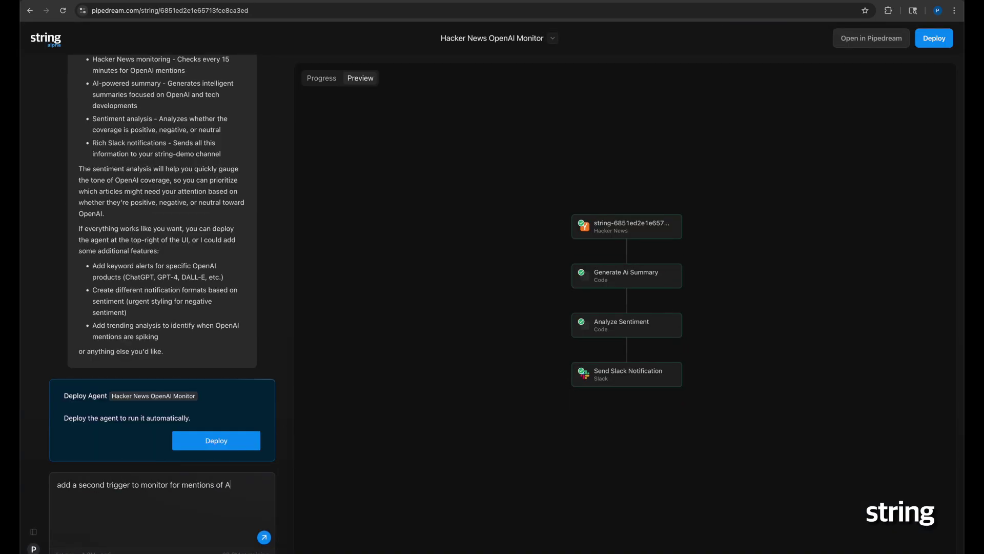
text(nthropic)
key(Return)
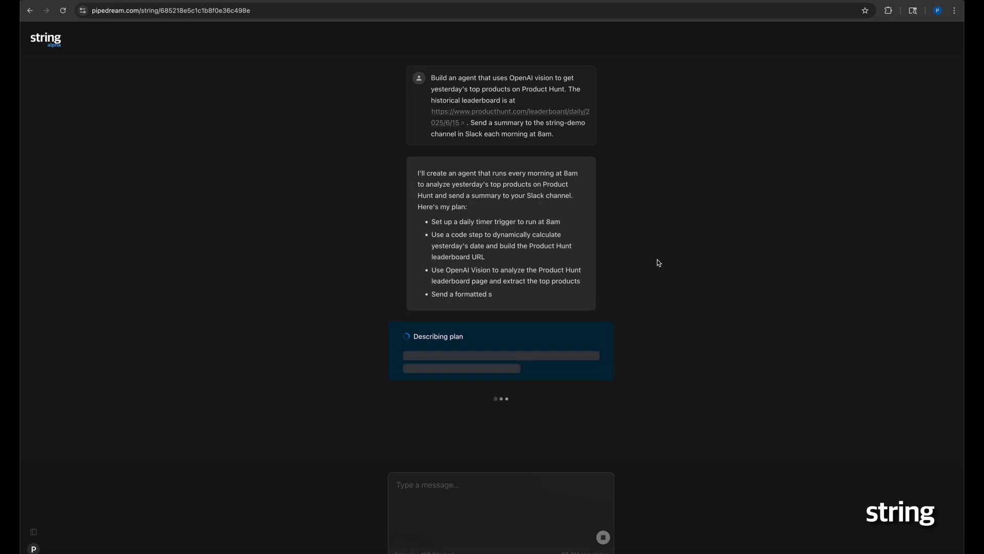
Step: Approve the Product Hunt vision plan and test the Analyze and Send Slack Summary steps
click(559, 442)
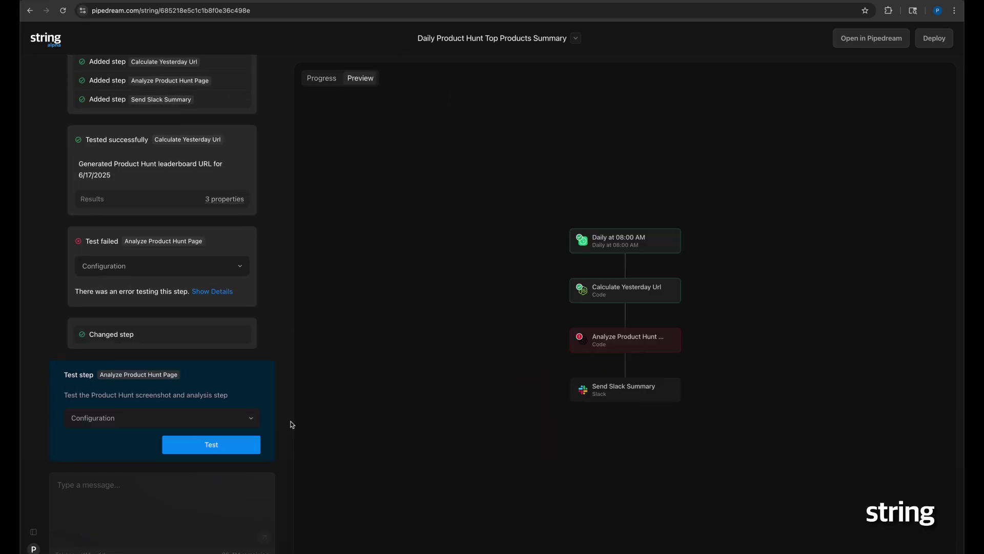
click(208, 446)
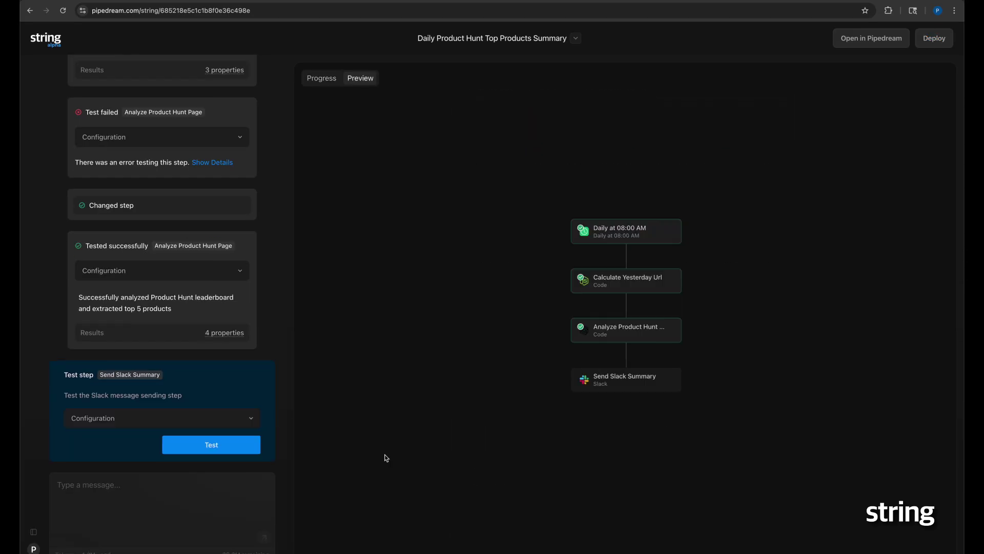
click(258, 447)
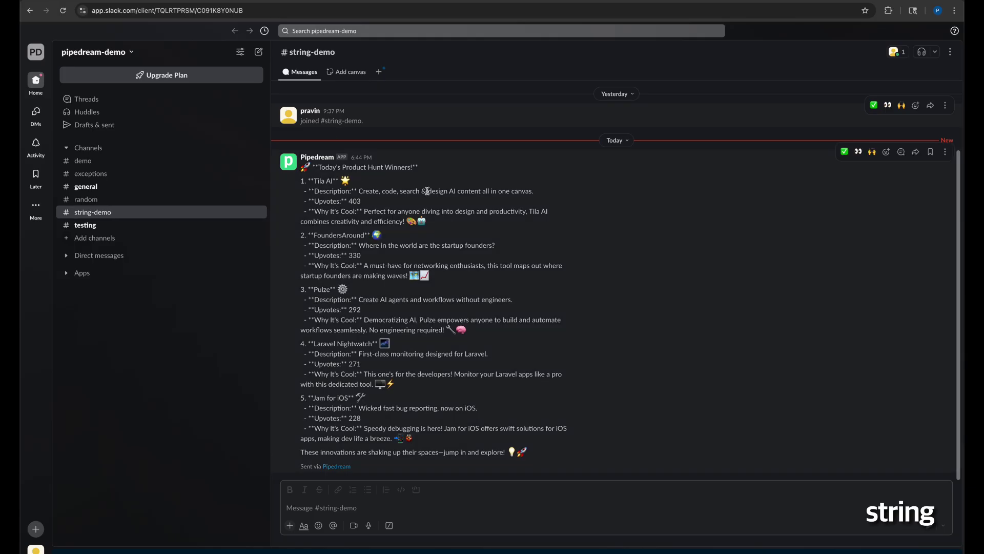
drag(299, 175, 538, 451)
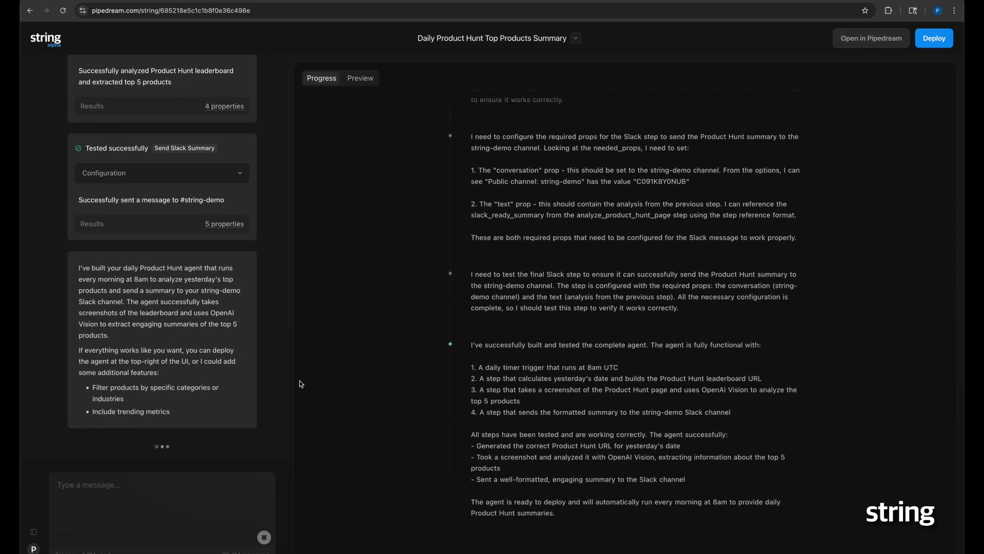
Step: Request 'Fix the markdown formatting' and deploy the Daily Product Hunt summary agent
click(180, 481)
text(Fix the markdown formattin)
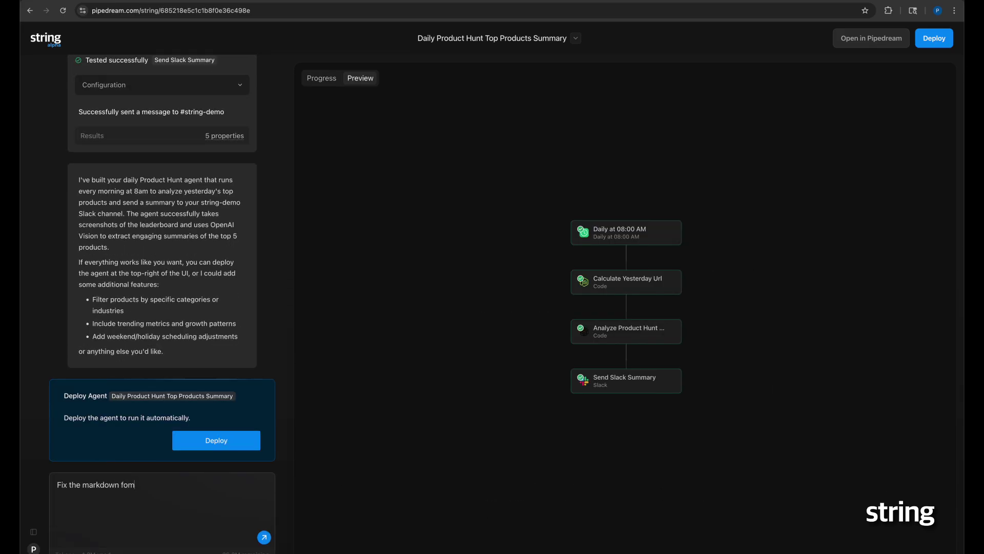
text(g)
key(Return)
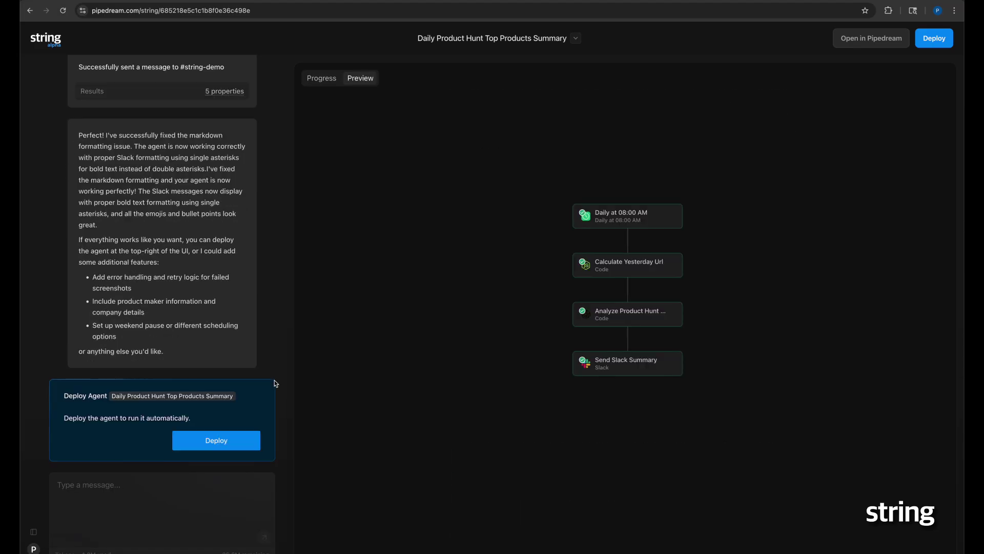
click(218, 442)
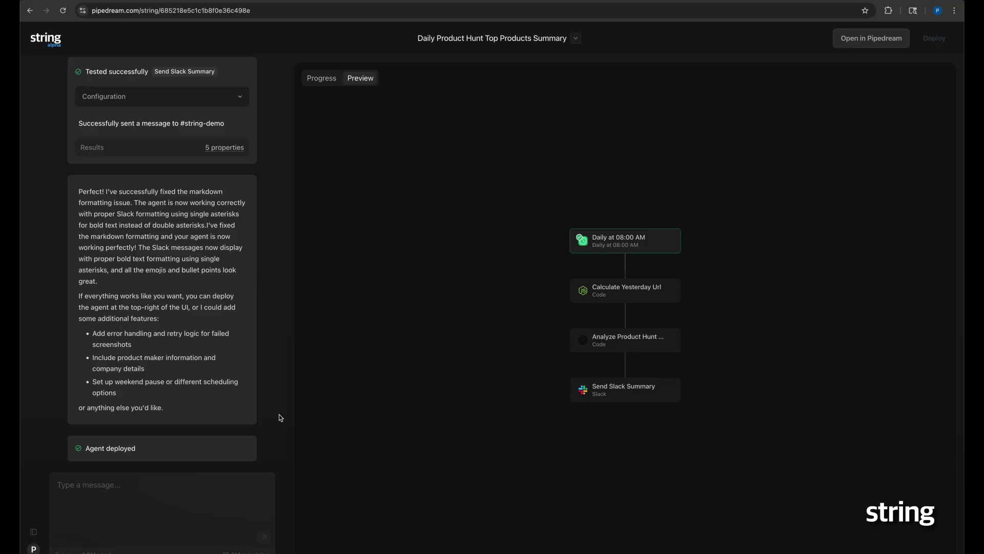